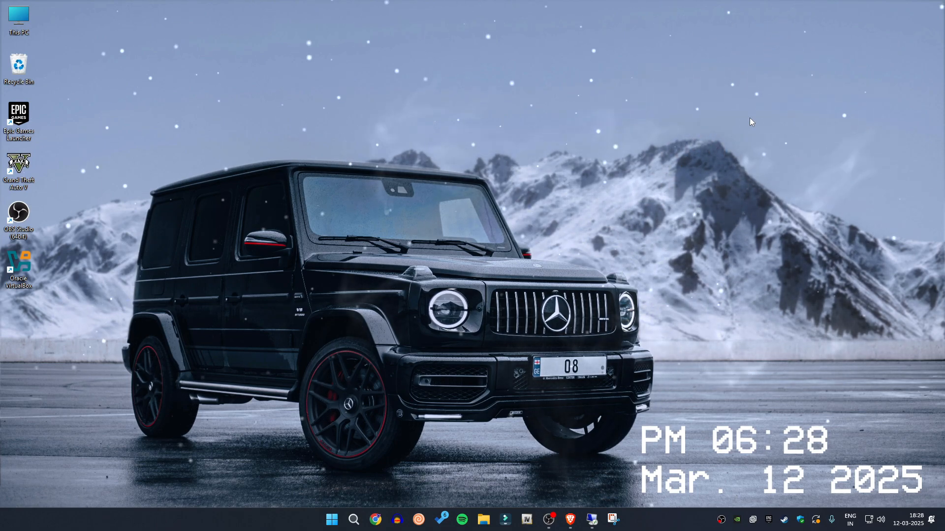
# - In ChatGPT, request image-generation prompts for a simple cartoon video scene of a character playing baseball, stating the images will then be converted to video
pyautogui.click(570, 519)
pyautogui.hotkey('ctrl', '+')
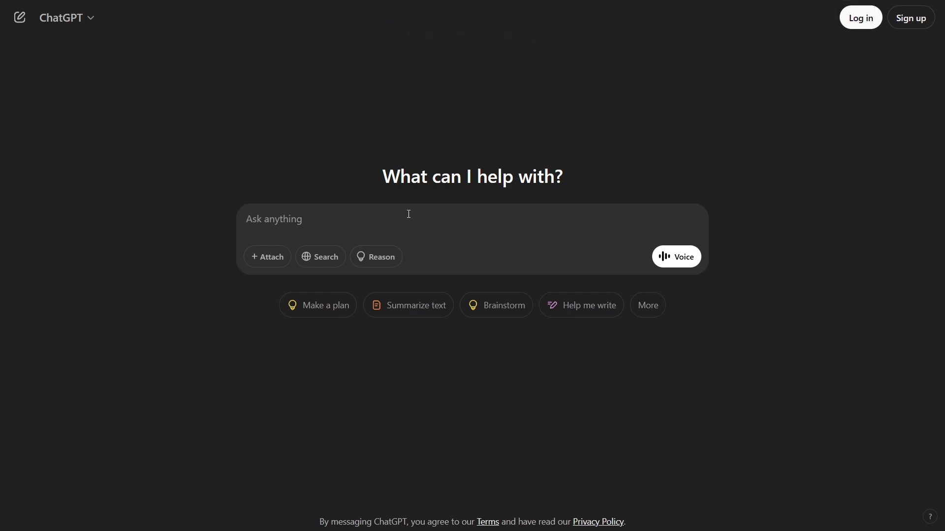
pyautogui.write('i w')
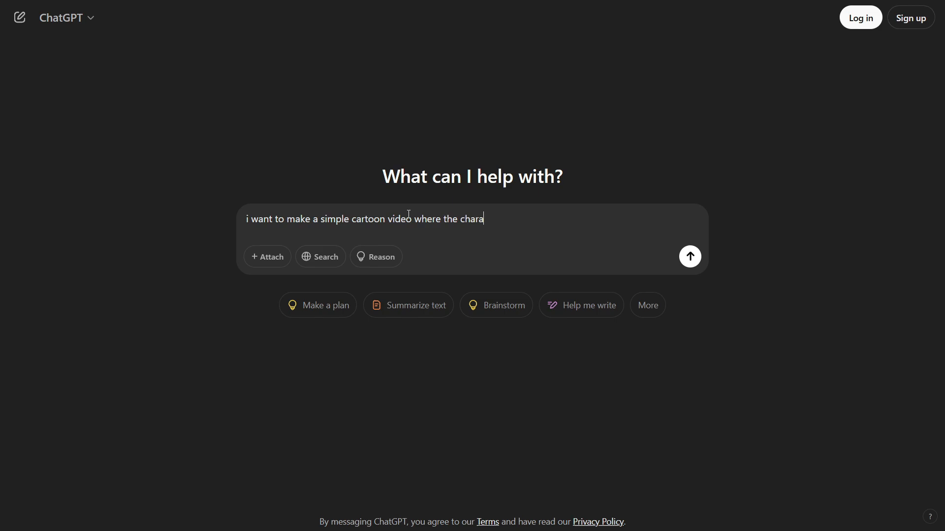
pyautogui.hotkey('ctrl', 'Left')
pyautogui.hotkey('ctrl', 'Left')
pyautogui.hotkey('ctrl', 'Left')
pyautogui.write('scene')
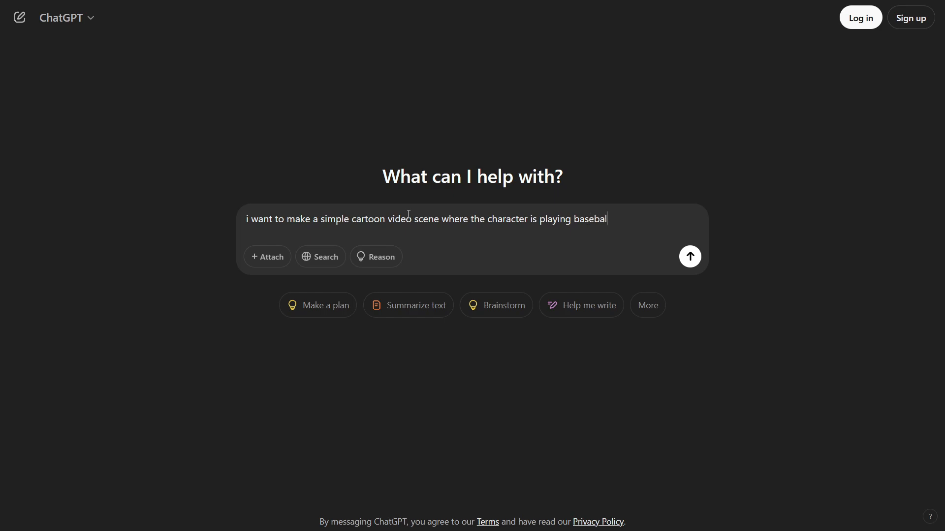
pyautogui.hotkey('shift', 'Return')
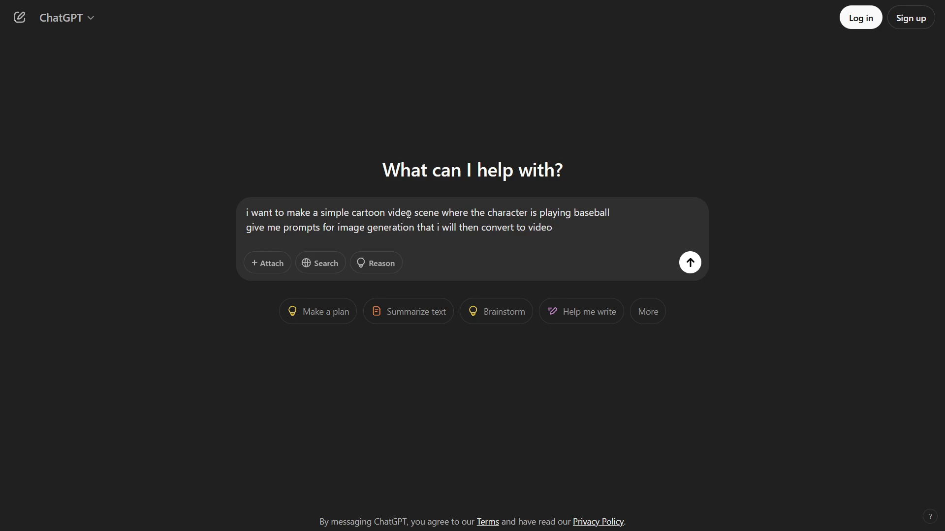
pyautogui.press('Return')
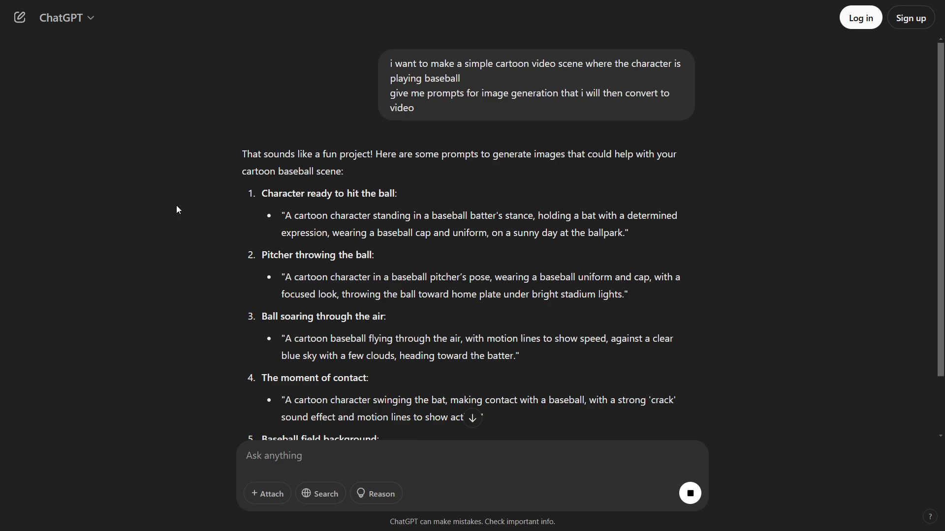
# - Read through the generated image prompts for the cartoon baseball scene
pyautogui.scroll(5, 168, 202)
pyautogui.scroll(2, 168, 201)
pyautogui.scroll(-8, 249, 185)
pyautogui.moveTo(248, 92); pyautogui.dragTo(185, 184)
pyautogui.click(185, 184)
pyautogui.scroll(7, 185, 184)
pyautogui.scroll(1, 185, 184)
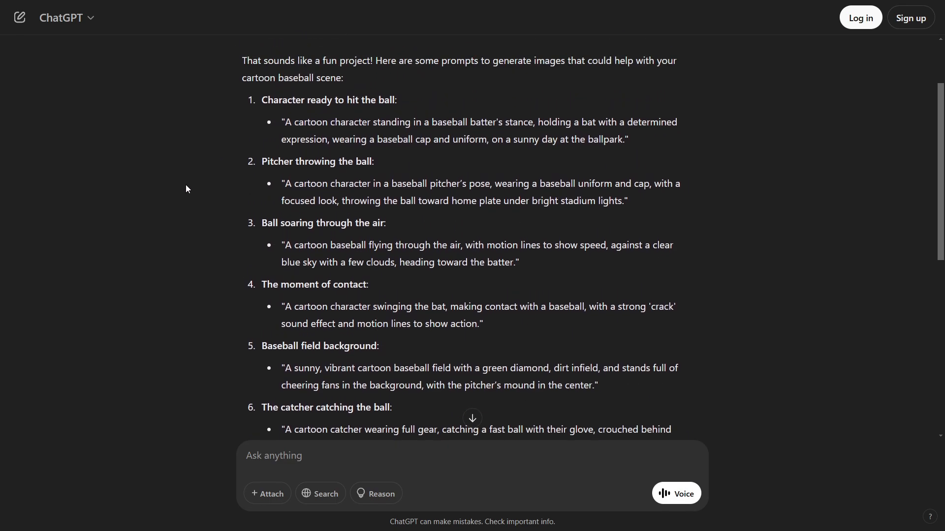
# - Switch to Leonardo.Ai, open its Image Creation tool and clear the prompt field
pyautogui.moveTo(285, 123); pyautogui.dragTo(625, 141)
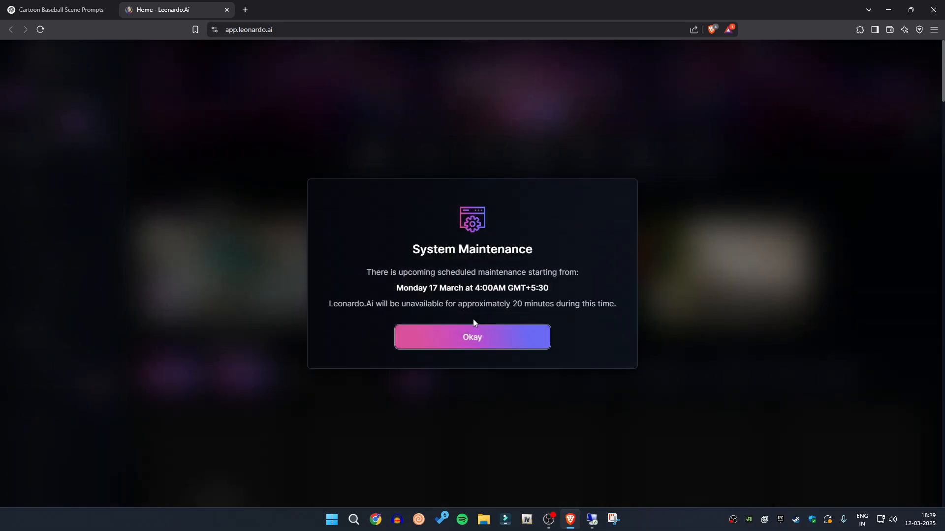
pyautogui.click(475, 337)
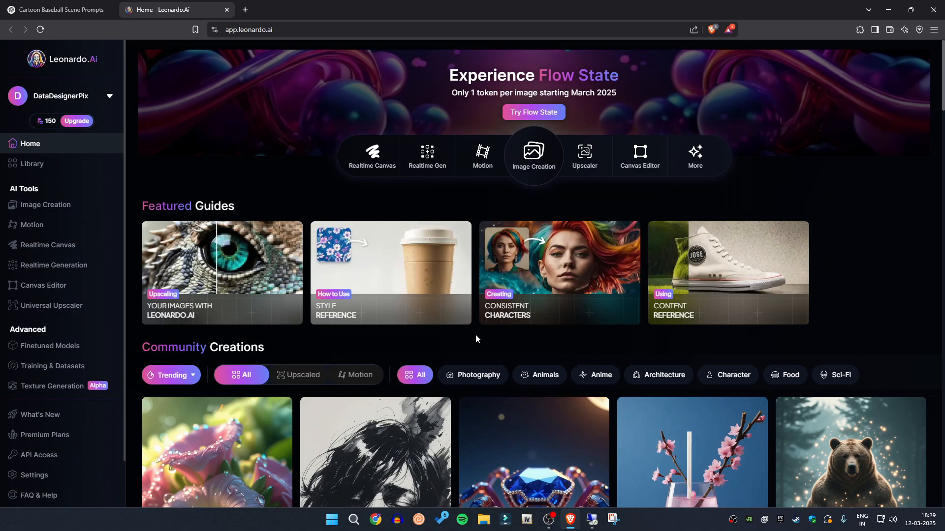
pyautogui.click(533, 152)
pyautogui.tripleClick(310, 98)
pyautogui.hotkey('ctrl', 'x')
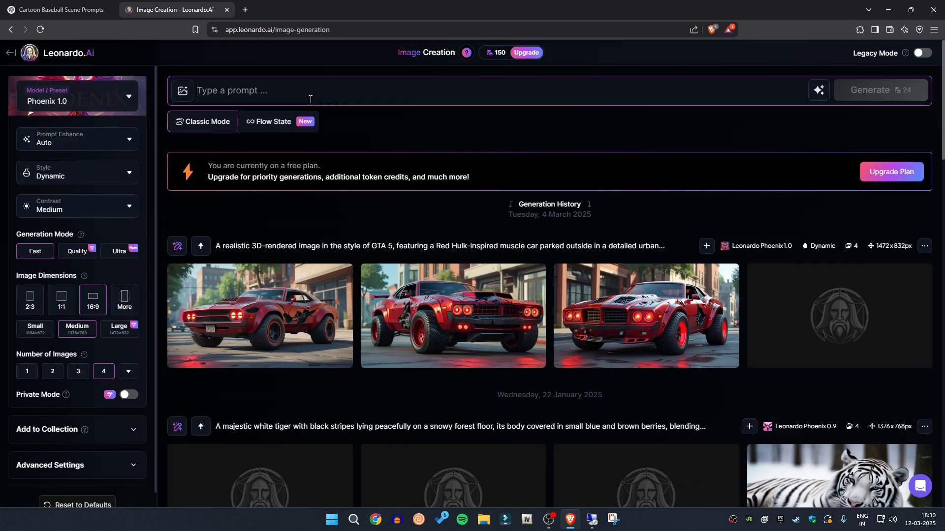
# - Copy ChatGPT's first prompt, the batter's stance on a sunny day, into Leonardo.Ai and generate four 16:9 images with Phoenix 1.0
pyautogui.hotkey('ctrl', 'shift', 'Tab')
pyautogui.moveTo(283, 162); pyautogui.dragTo(624, 180)
pyautogui.hotkey('ctrl', 'c')
pyautogui.hotkey('ctrl', 'Tab')
pyautogui.hotkey('ctrl', 'v')
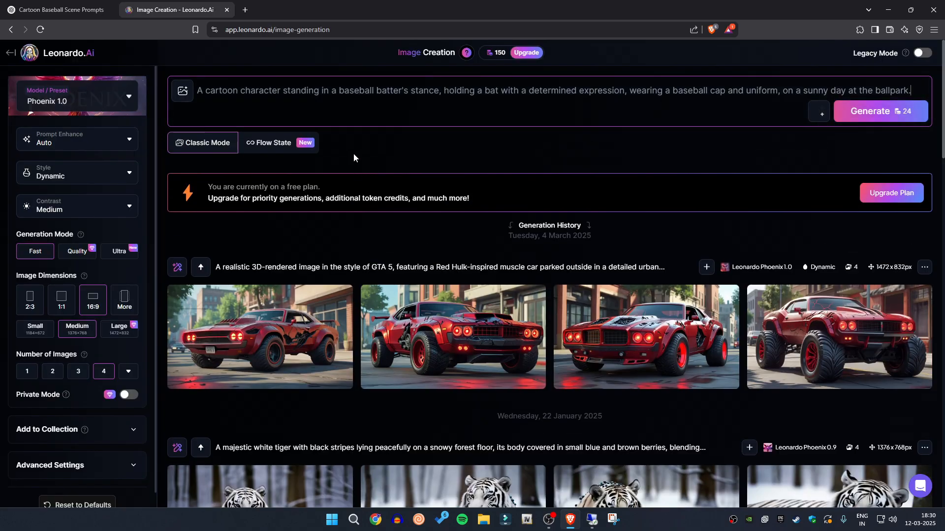
pyautogui.press('Return')
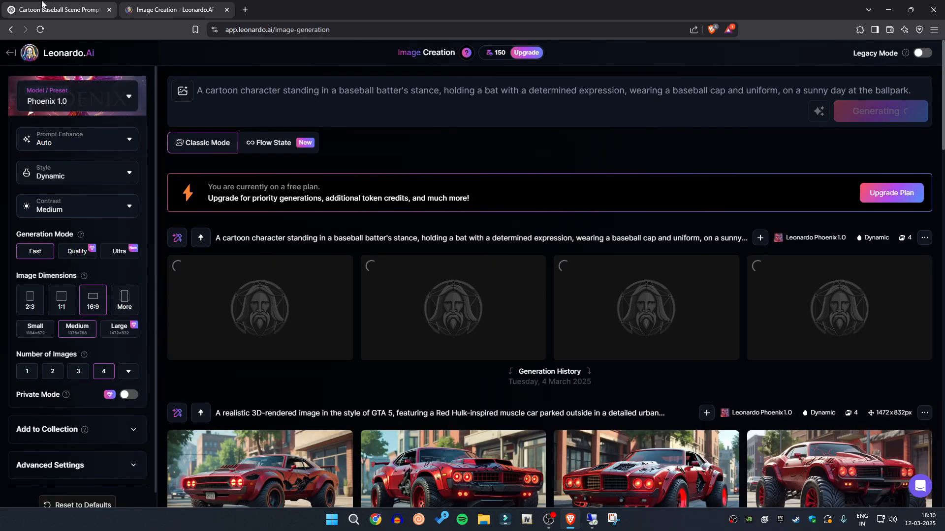
# - Copy ChatGPT's second prompt, the pitcher throwing the ball, into Leonardo.Ai in place of the current prompt and generate its images
pyautogui.click(42, 7)
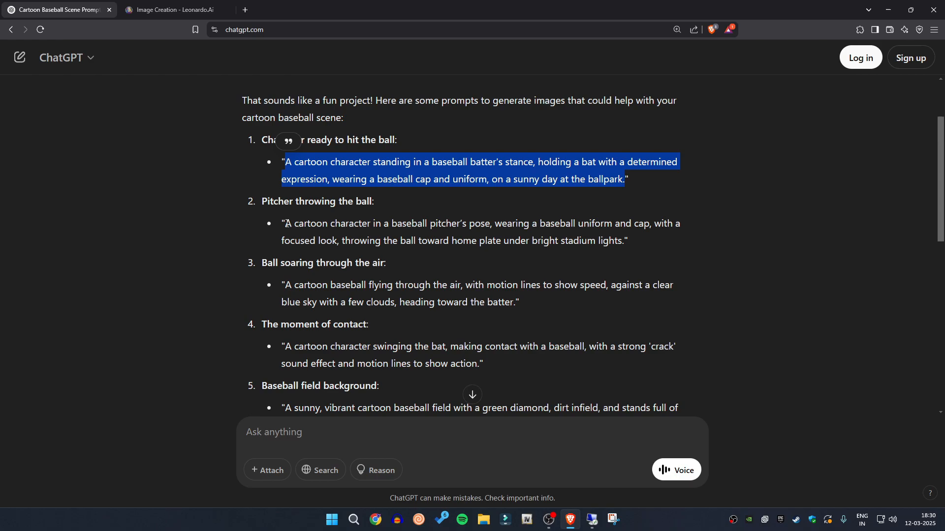
pyautogui.moveTo(285, 223); pyautogui.dragTo(622, 240)
pyautogui.click(173, 10)
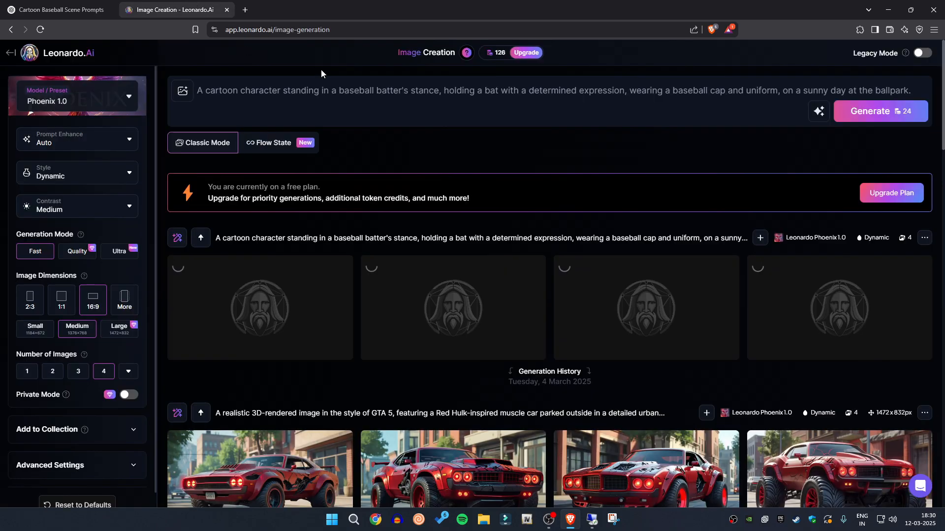
pyautogui.click(322, 92)
pyautogui.hotkey('ctrl', 'a')
pyautogui.hotkey('ctrl', 'v')
pyautogui.press('Return')
# - Generate Leonardo.Ai images from ChatGPT's third and fourth prompts, the ball soaring through the air and the moment of contact
pyautogui.click(76, 7)
pyautogui.moveTo(285, 285); pyautogui.dragTo(514, 302)
pyautogui.moveTo(285, 346); pyautogui.dragTo(477, 373)
pyautogui.hotkey('ctrl', 'c')
pyautogui.click(172, 10)
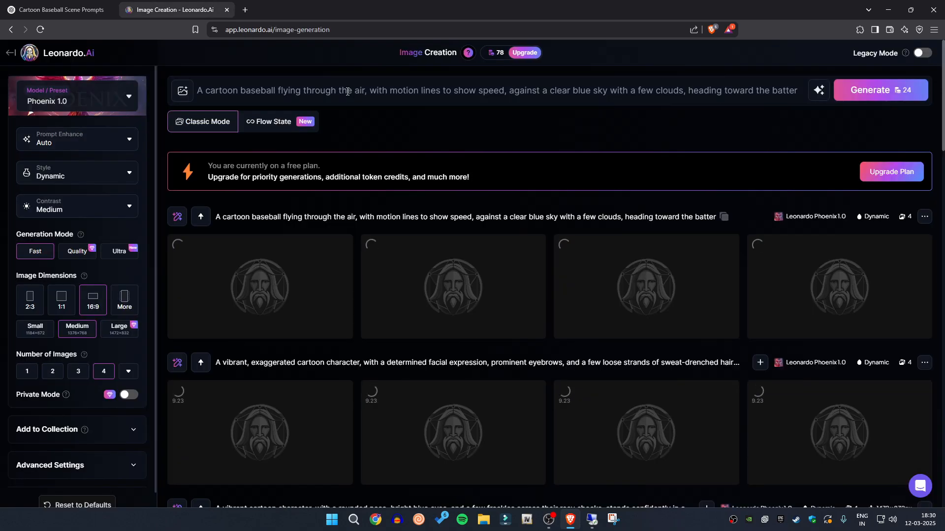
pyautogui.click(576, 88)
pyautogui.hotkey('ctrl', 'a')
pyautogui.hotkey('ctrl', 'v')
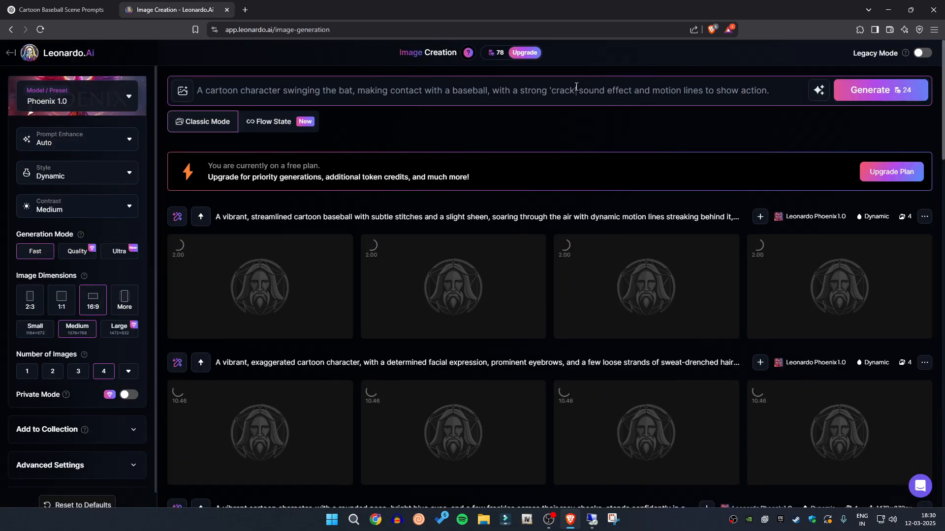
pyautogui.click(870, 90)
# - Download the second image of the batter's stance set to the Downloads folder
pyautogui.scroll(-10, 214, 167)
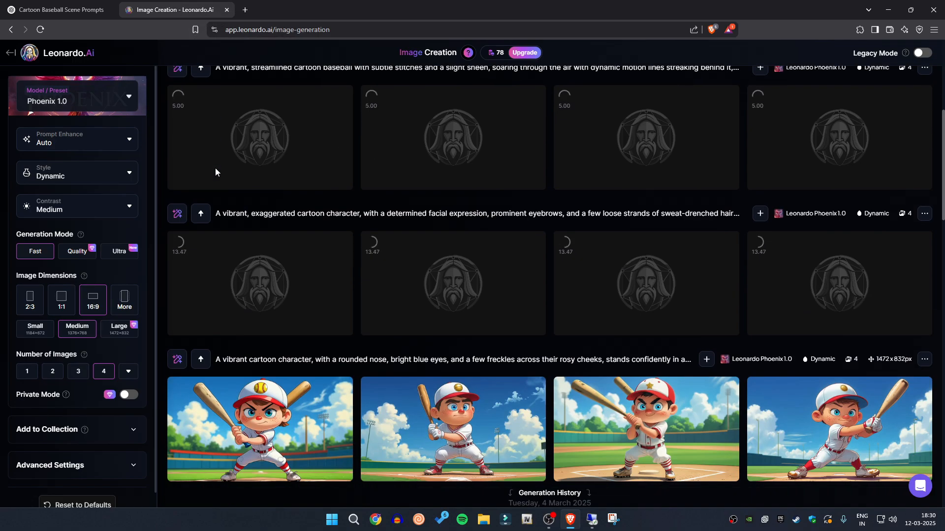
pyautogui.scroll(2, 253, 348)
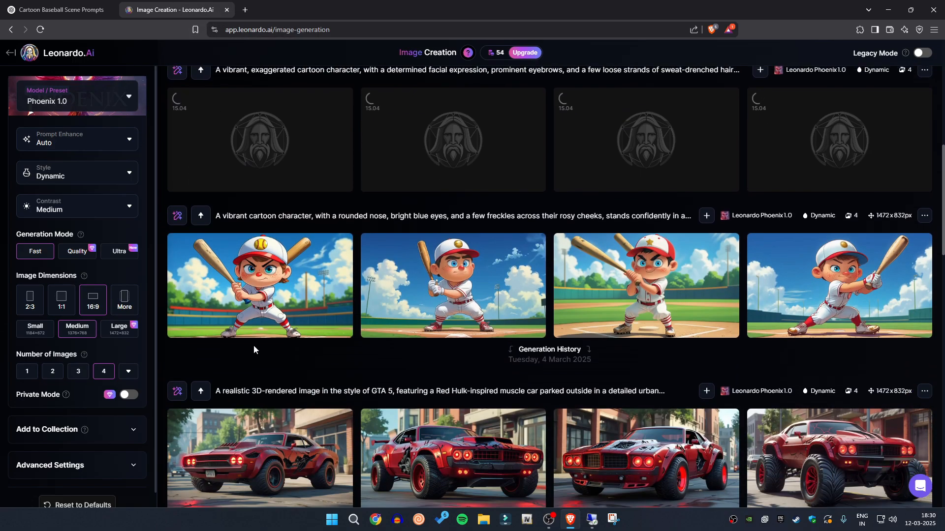
pyautogui.scroll(5, 291, 249)
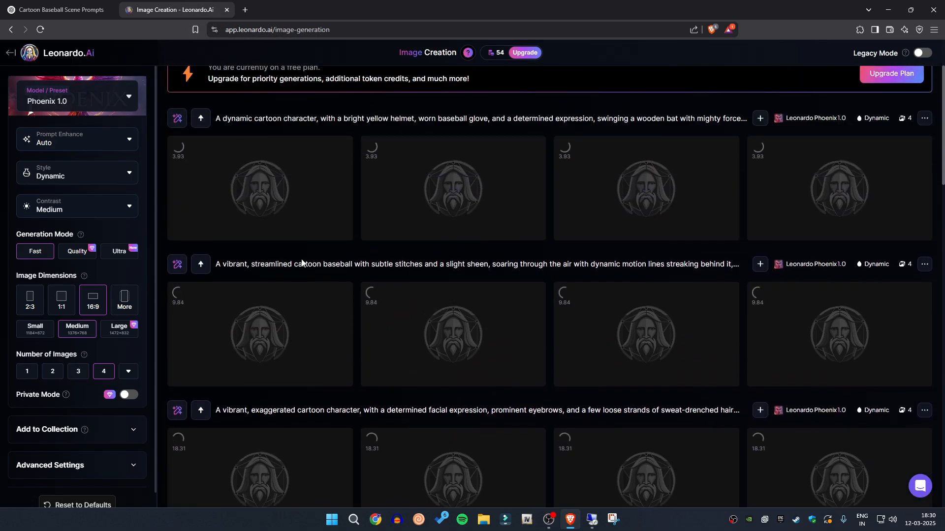
pyautogui.scroll(-2, 289, 225)
pyautogui.scroll(-6, 365, 324)
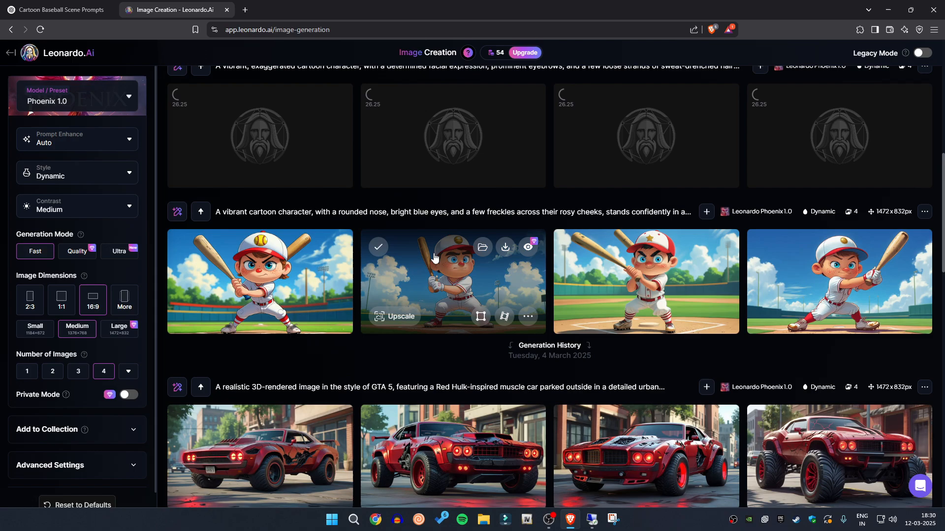
pyautogui.click(505, 247)
pyautogui.click(861, 491)
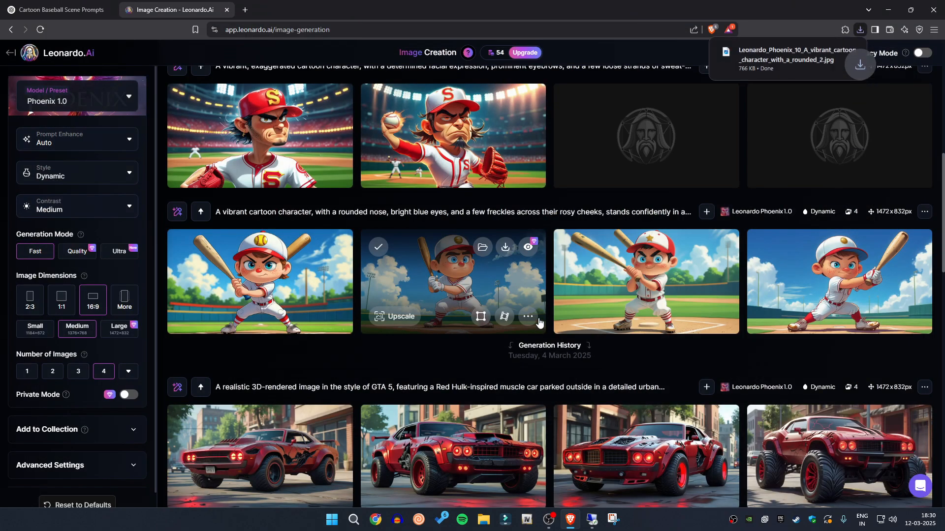
# - Download the fourth pitcher image and the third flying-baseball image
pyautogui.scroll(2, 571, 357)
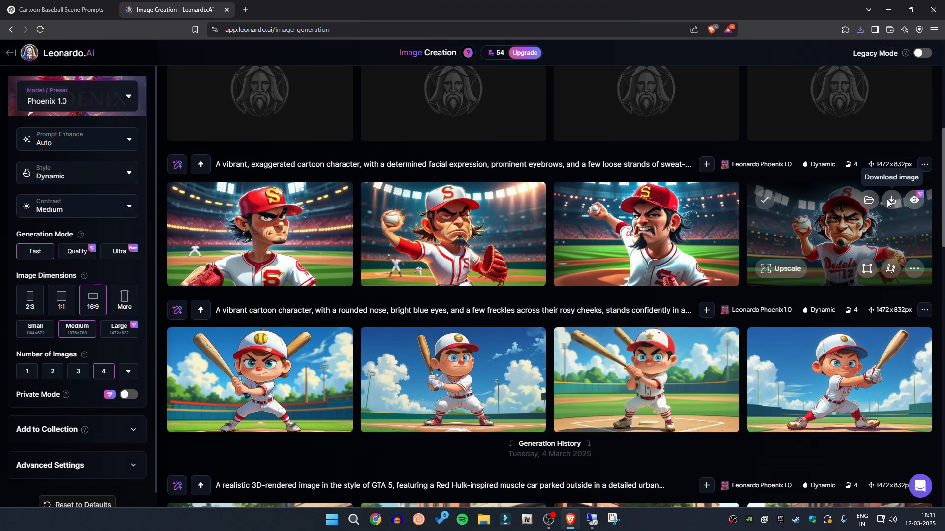
pyautogui.scroll(4, 738, 256)
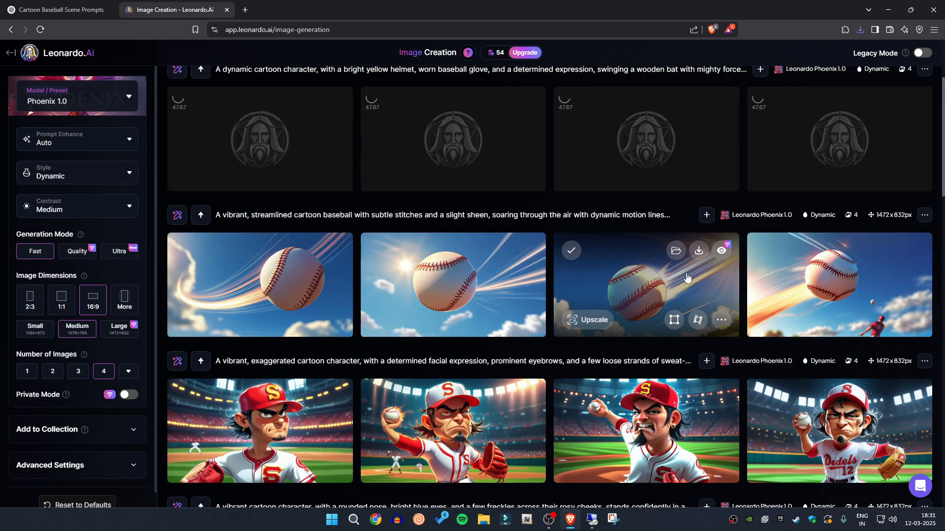
pyautogui.click(699, 250)
pyautogui.press('Return')
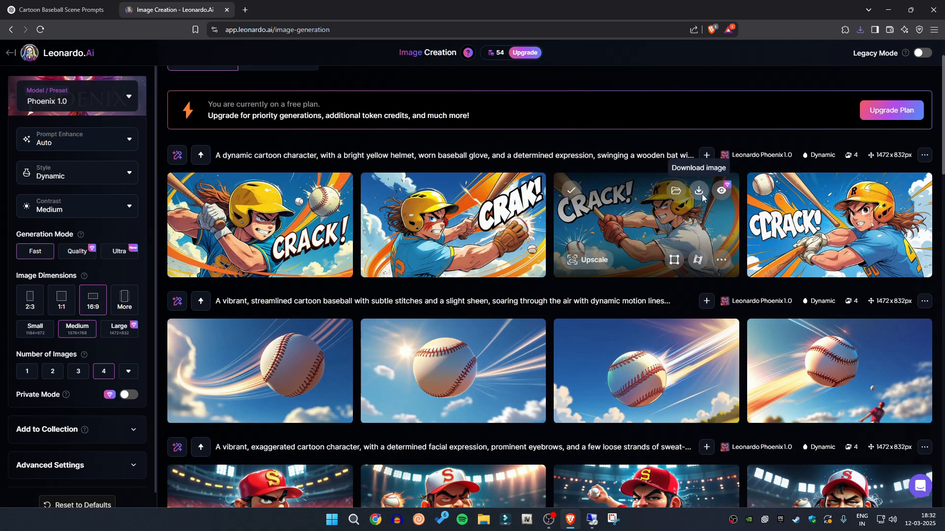
# - Download the third bat-swing image with the "CRACK!" lettering as a JPEG to the Downloads folder
pyautogui.click(701, 194)
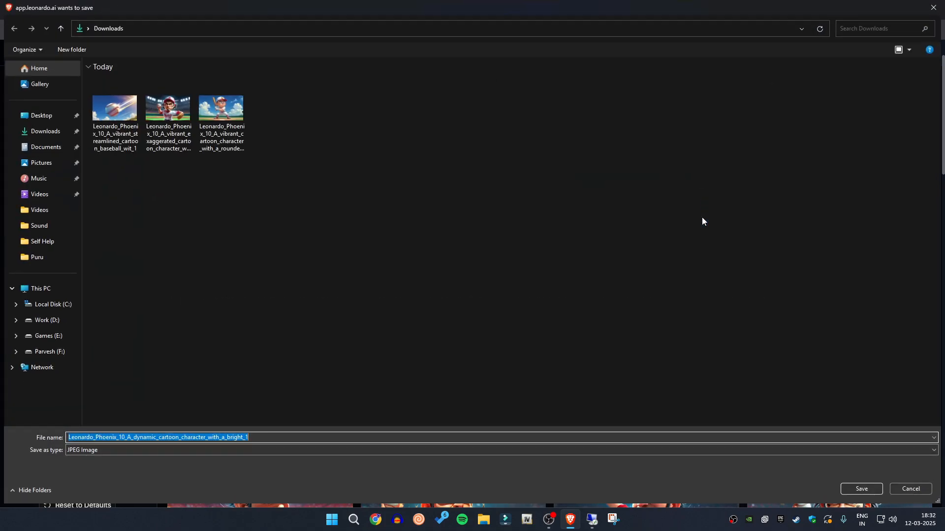
pyautogui.click(862, 494)
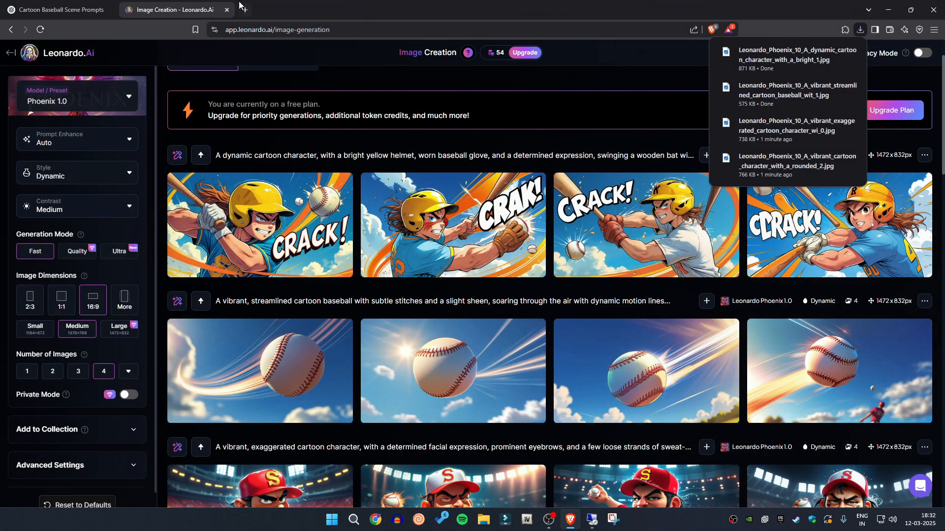
# - Open the Hailuo AI website from a Google search for "hailouai" and go to its video creation page
pyautogui.moveTo(230, 257)
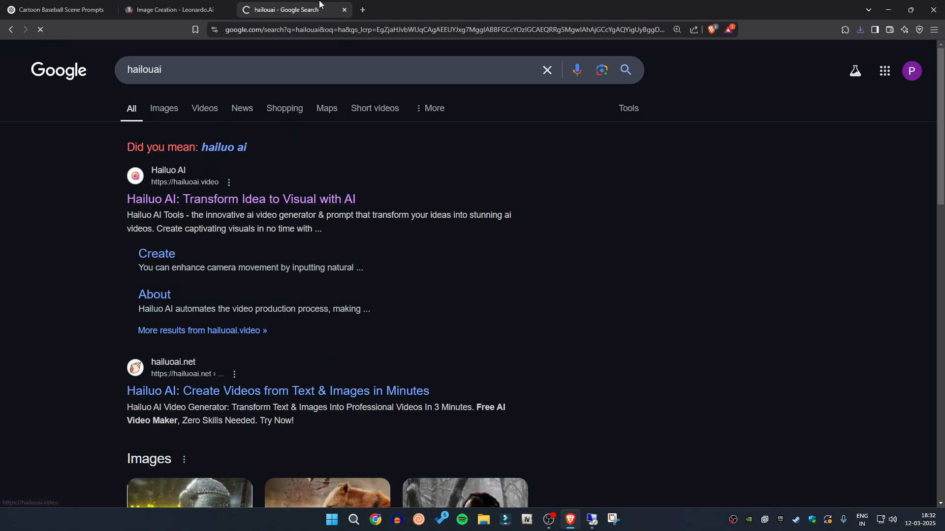
pyautogui.click(184, 199)
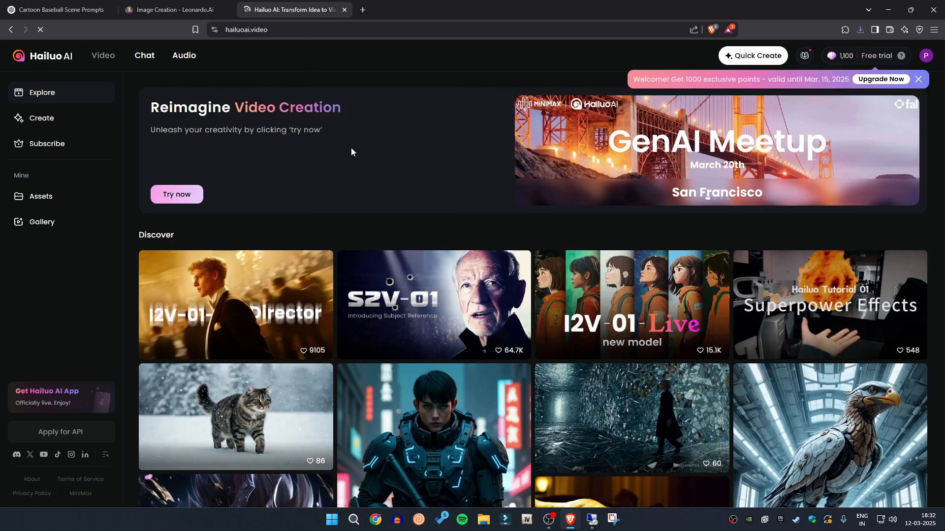
pyautogui.click(76, 121)
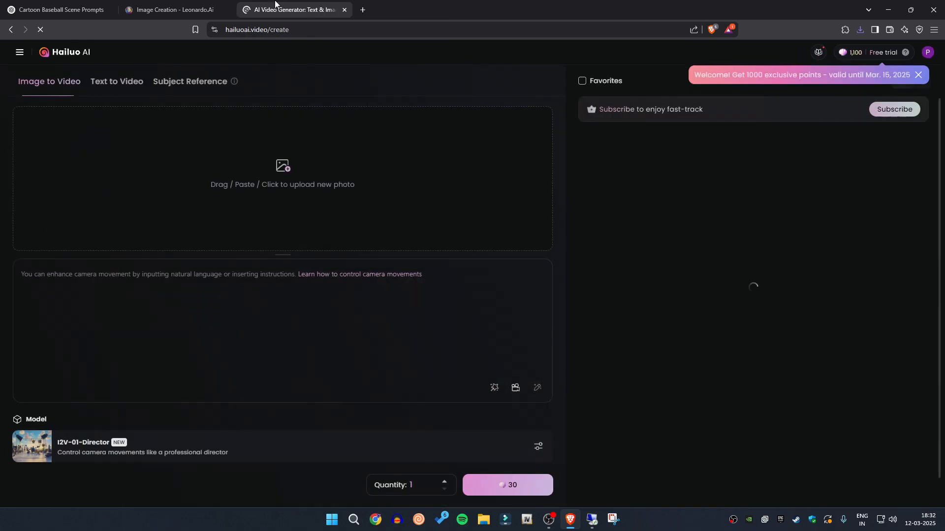
# - Generate one I2V-01-Director video in Hailuo AI from the downloaded batter image, using ChatGPT's first prompt as the description
pyautogui.click(273, 168)
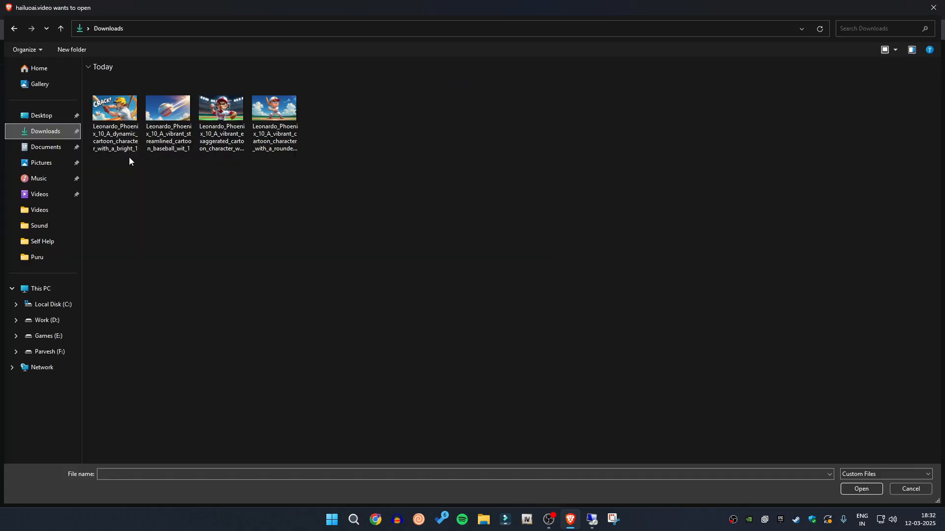
pyautogui.doubleClick(284, 113)
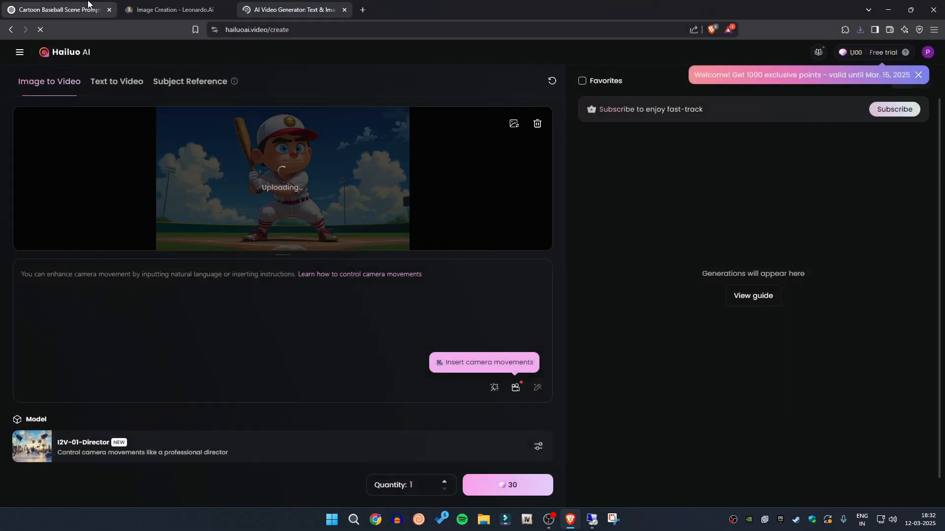
pyautogui.click(59, 10)
pyautogui.moveTo(285, 162); pyautogui.dragTo(622, 182)
pyautogui.hotkey('ctrl', 'c')
pyautogui.click(294, 10)
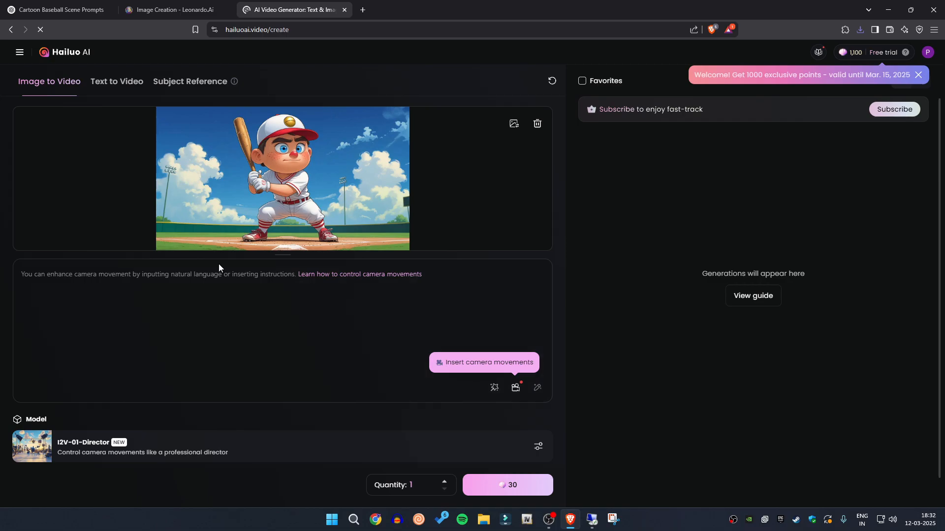
pyautogui.hotkey('ctrl', 'v')
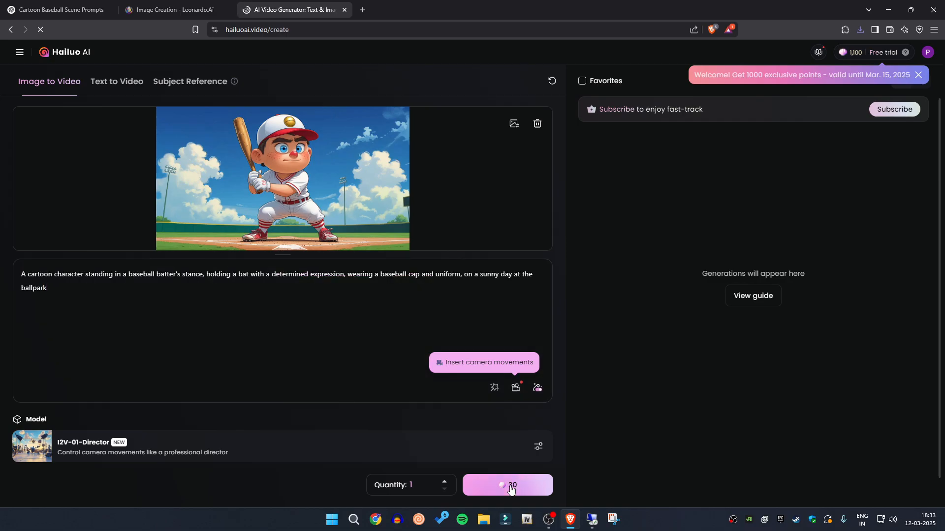
pyautogui.click(514, 487)
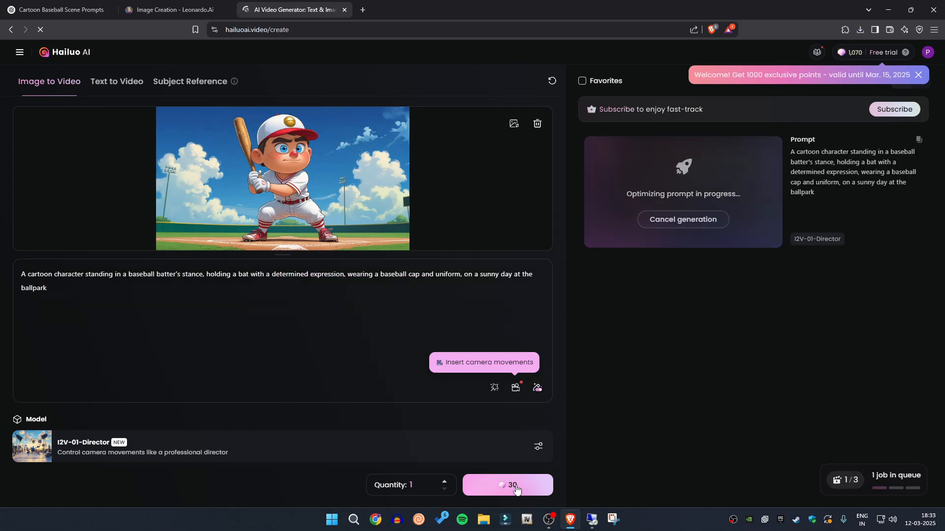
# - Generate one I2V-01-Director video each from the pitcher and flying-baseball images, using ChatGPT's second and third prompts as descriptions in Hailuo AI
pyautogui.click(512, 126)
pyautogui.click(264, 170)
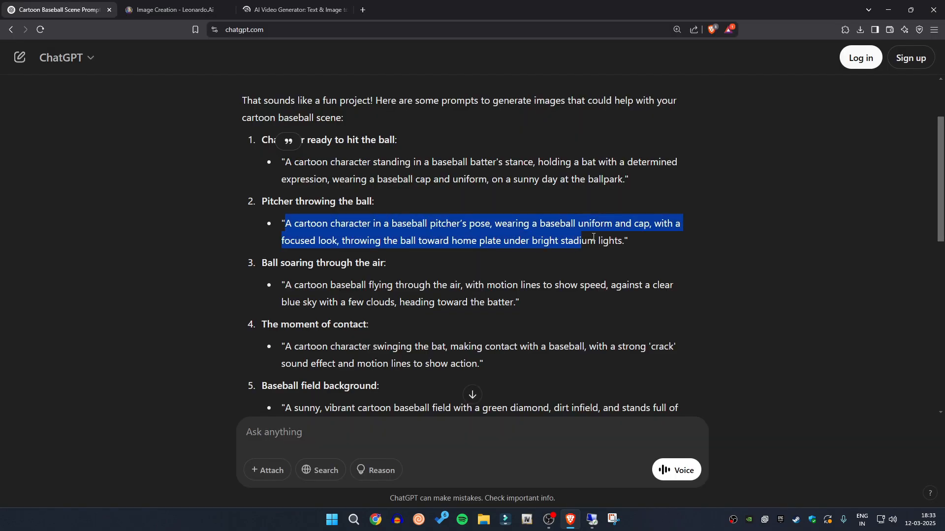
pyautogui.moveTo(593, 237); pyautogui.dragTo(624, 241)
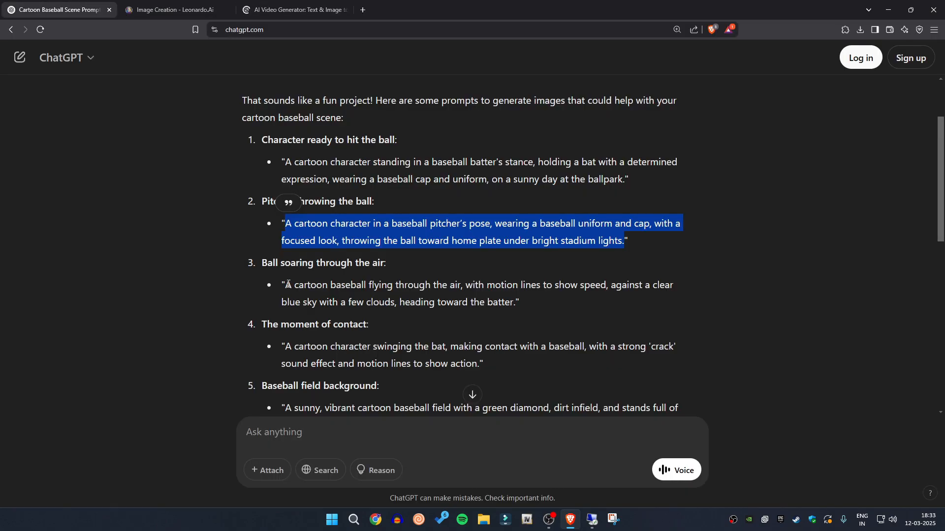
pyautogui.moveTo(286, 284); pyautogui.dragTo(532, 313)
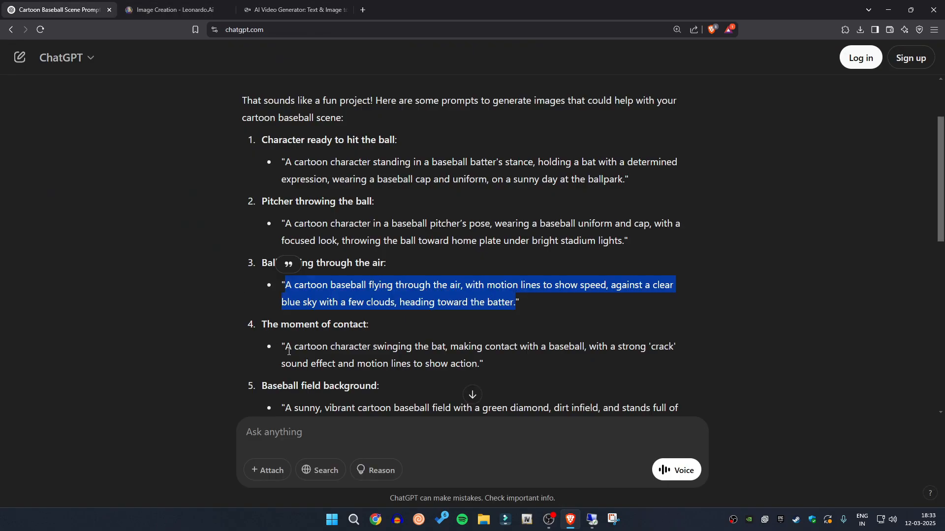
# - Replace Hailuo AI's source image with the "CRACK!" bat-swing image and use ChatGPT's fourth prompt as the description
pyautogui.moveTo(289, 351); pyautogui.dragTo(485, 364)
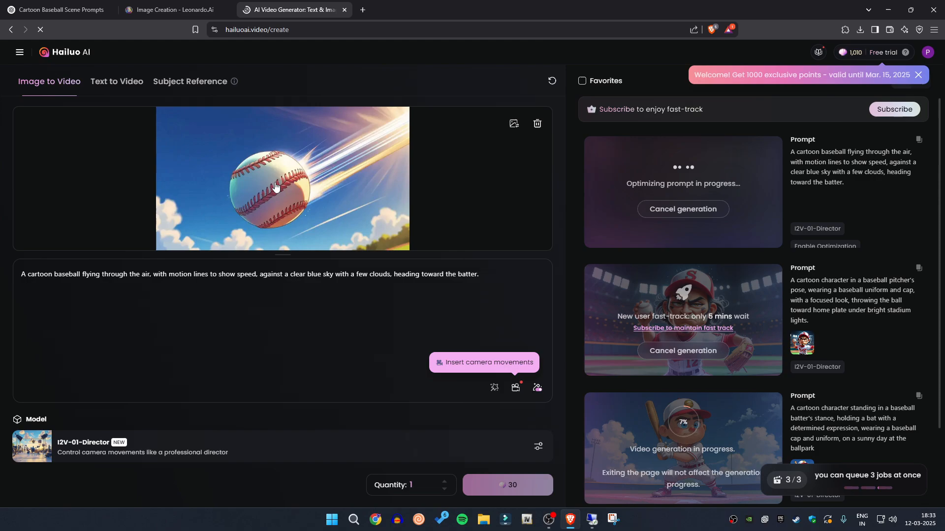
pyautogui.click(537, 123)
pyautogui.click(259, 180)
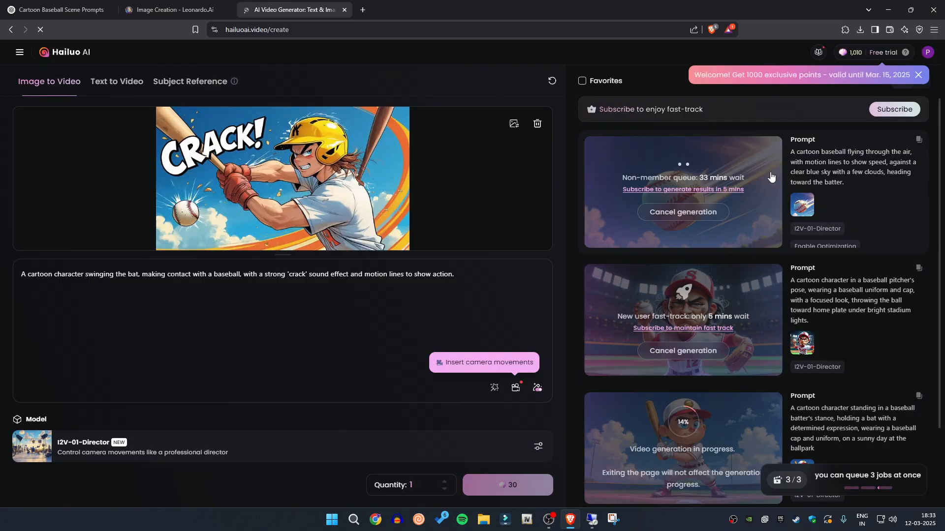
# - Check the generation progress of the queued baseball, pitcher and batter videos
pyautogui.scroll(-3, 733, 401)
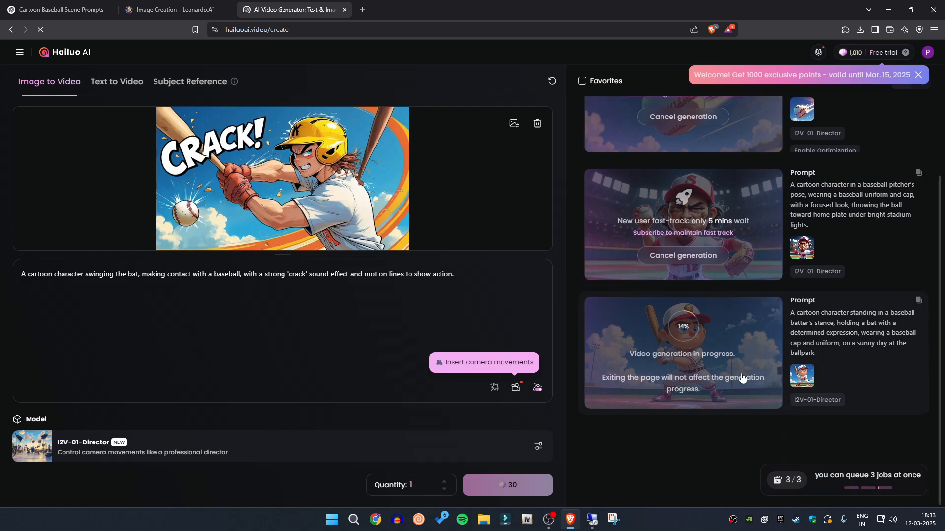
pyautogui.scroll(3, 649, 451)
pyautogui.scroll(-3, 688, 373)
pyautogui.scroll(3, 660, 466)
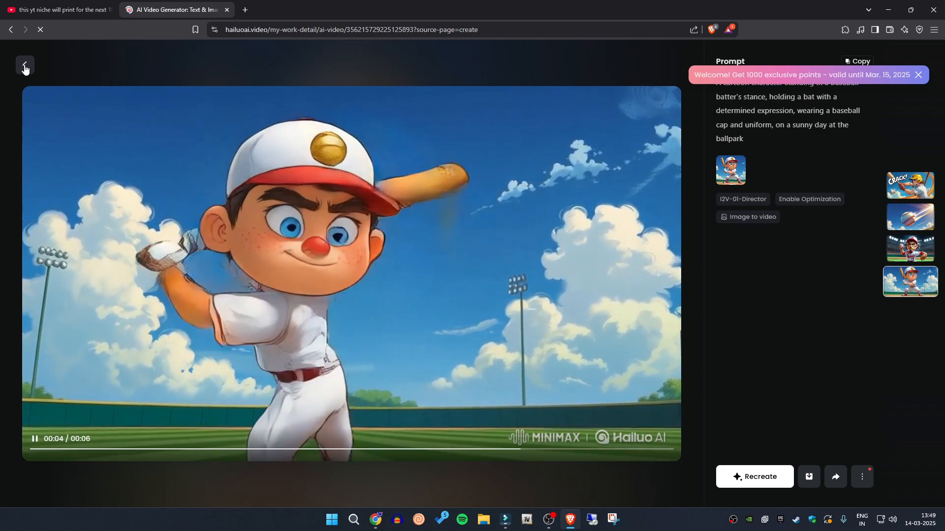
# - Close the batter clip, then review the finished pitcher and flying-baseball clips one after the other
pyautogui.click(25, 65)
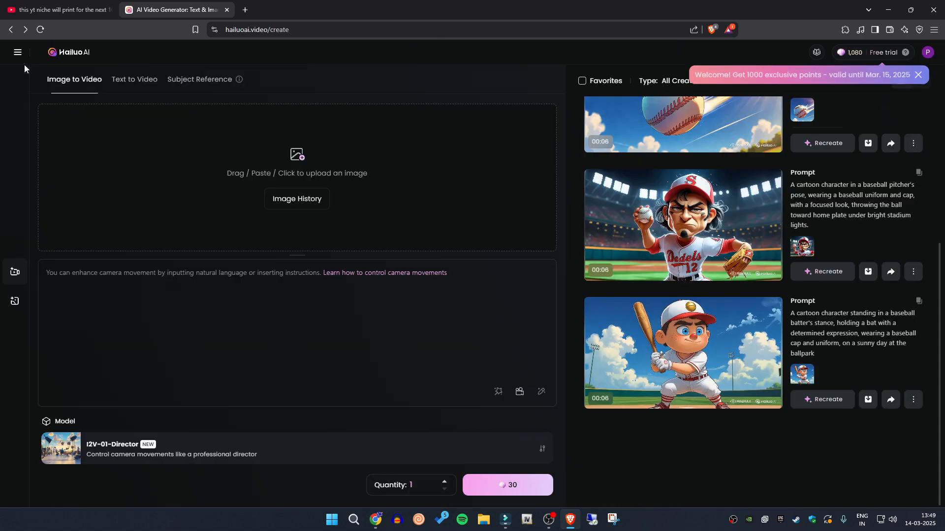
pyautogui.click(679, 205)
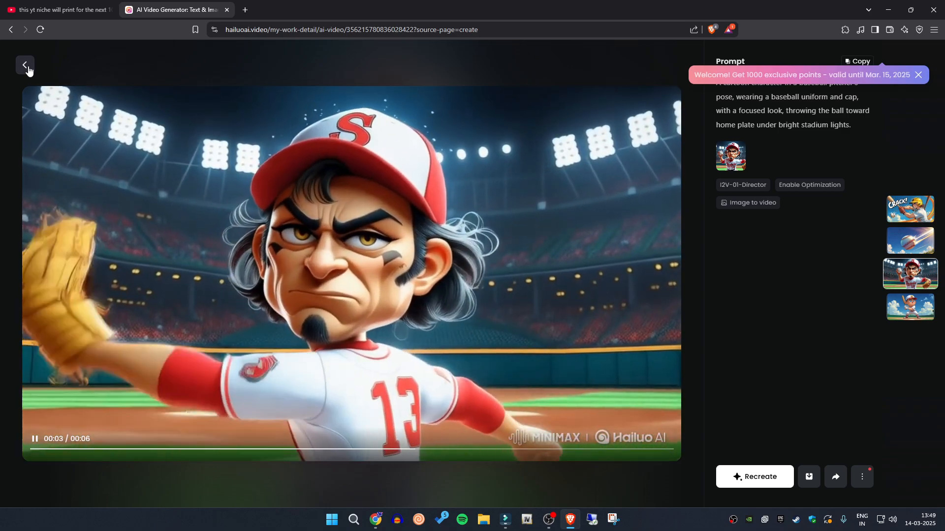
pyautogui.click(25, 65)
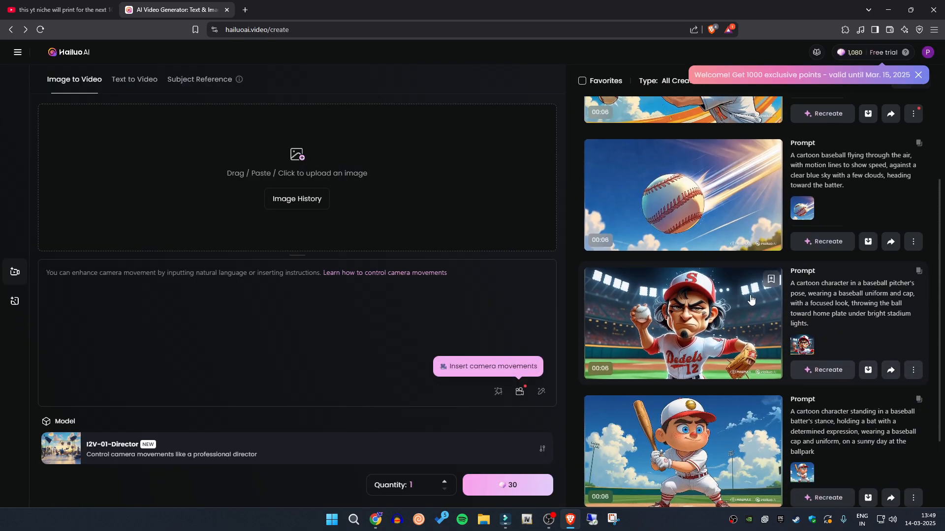
pyautogui.click(684, 225)
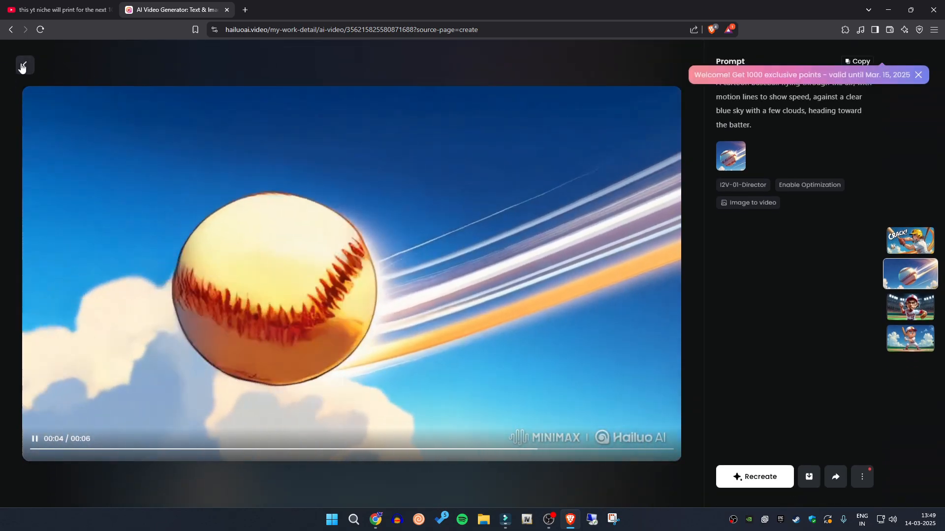
pyautogui.click(23, 65)
# - Play the finished "CRACK!" bat-swing clip and skip ahead to its last seconds
pyautogui.click(693, 205)
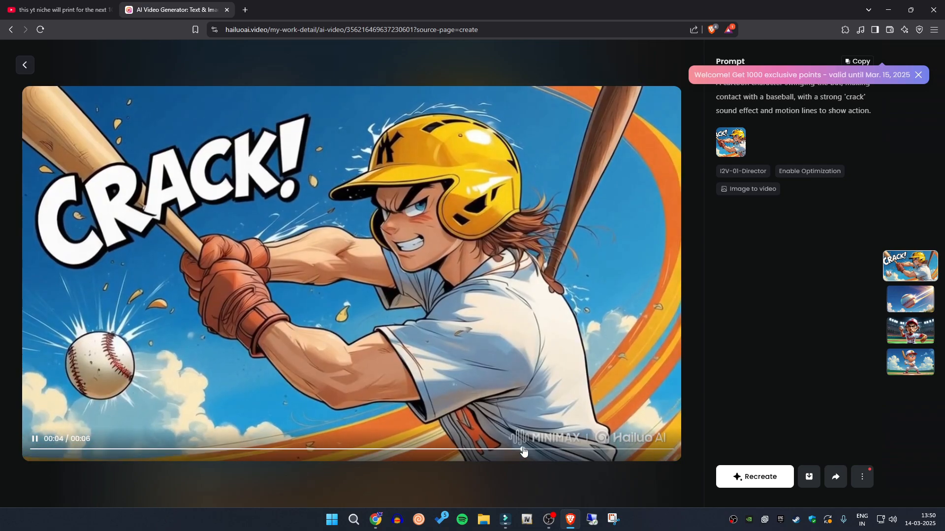
pyautogui.click(561, 448)
pyautogui.click(592, 454)
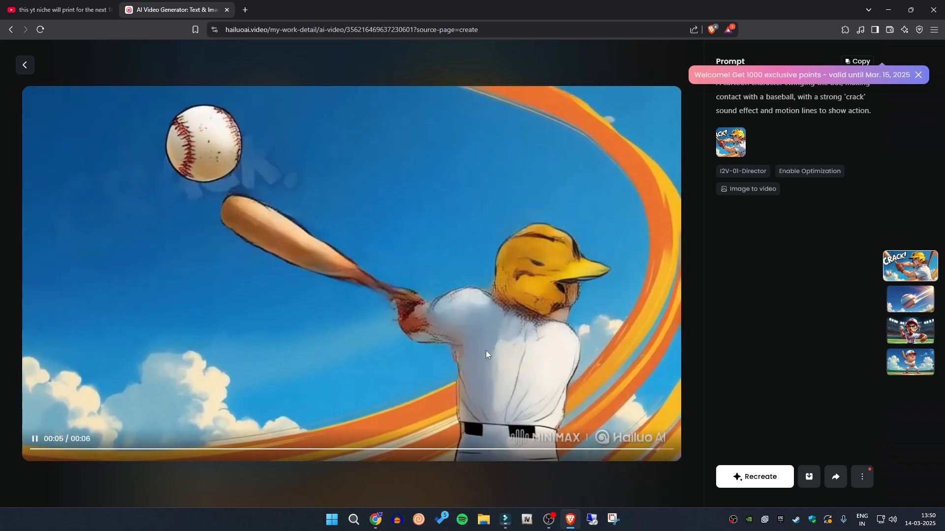